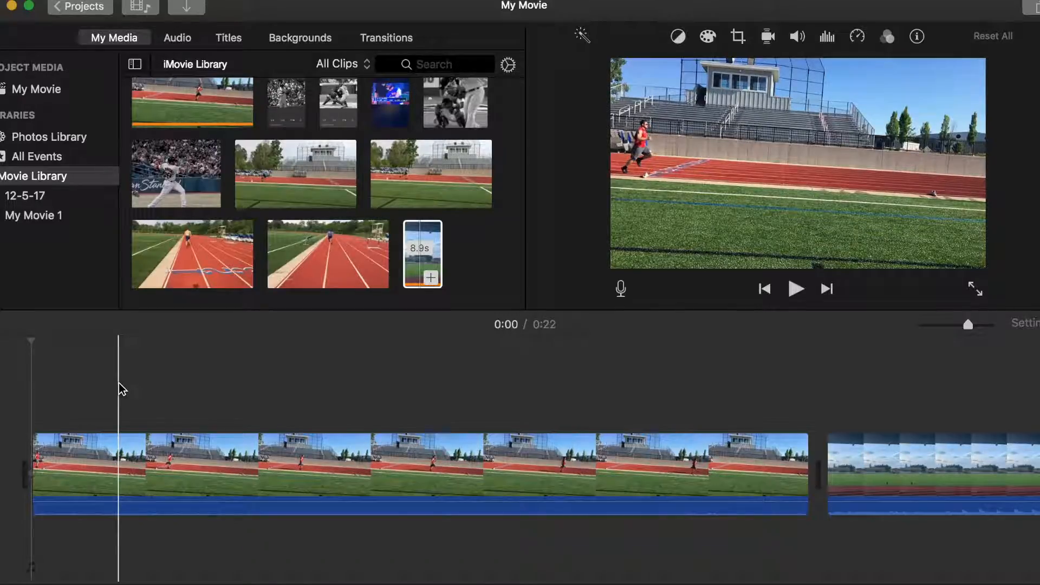
# Play the first sprint clip from about 0:04 and pause it to review the run.
pyautogui.click(239, 385)
pyautogui.click(796, 288)
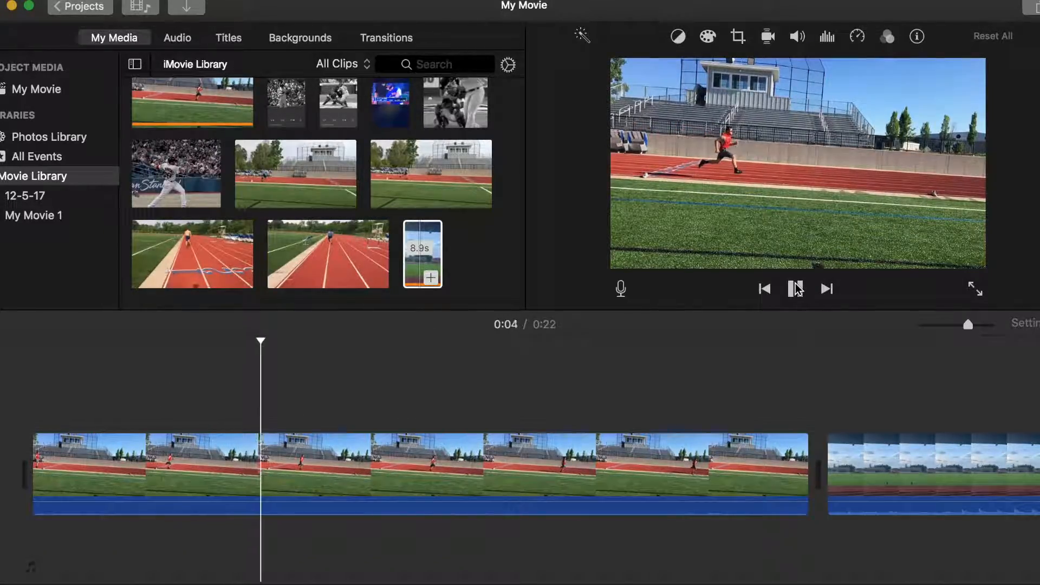
pyautogui.click(796, 288)
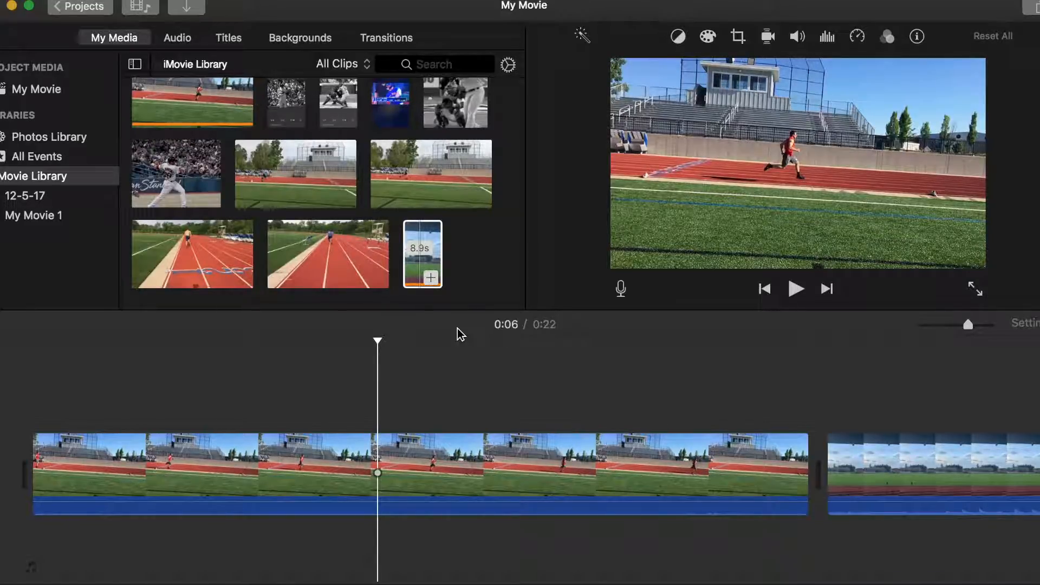
# Split the first timeline clip at 0:01, where the runner starts, and delete the part before the split.
pyautogui.click(123, 409)
pyautogui.click(125, 444)
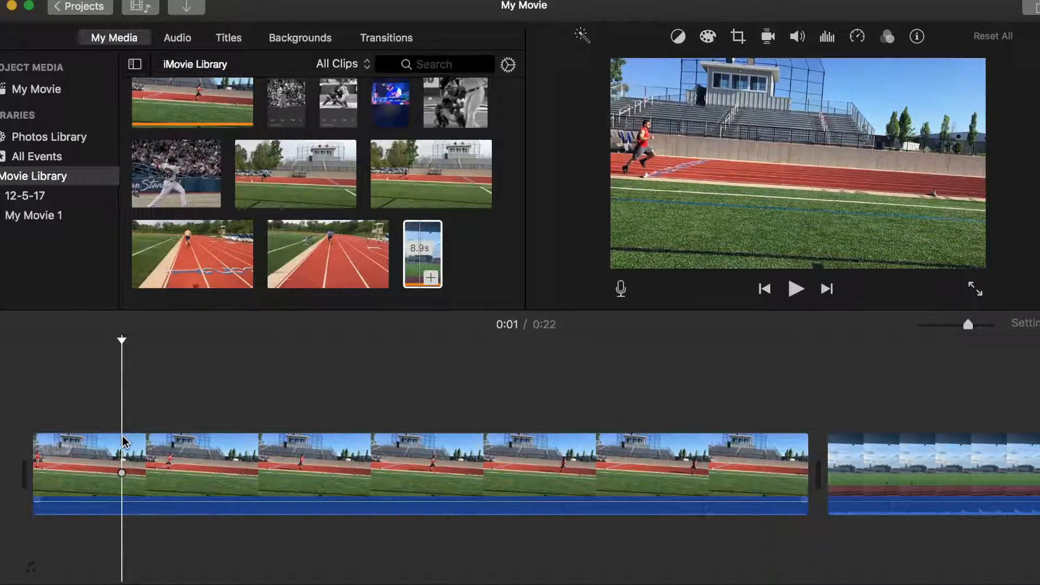
pyautogui.rightClick(124, 448)
pyautogui.click(158, 452)
pyautogui.click(78, 473)
pyautogui.press('Delete')
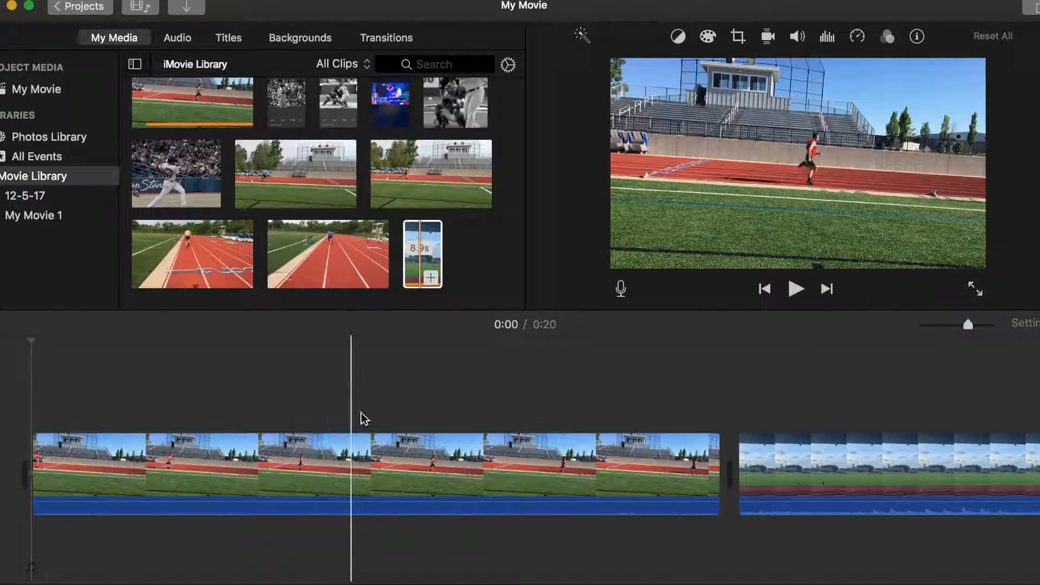
# Split the first clip at 0:08 and delete the part after the split.
pyautogui.click(513, 413)
pyautogui.click(515, 451)
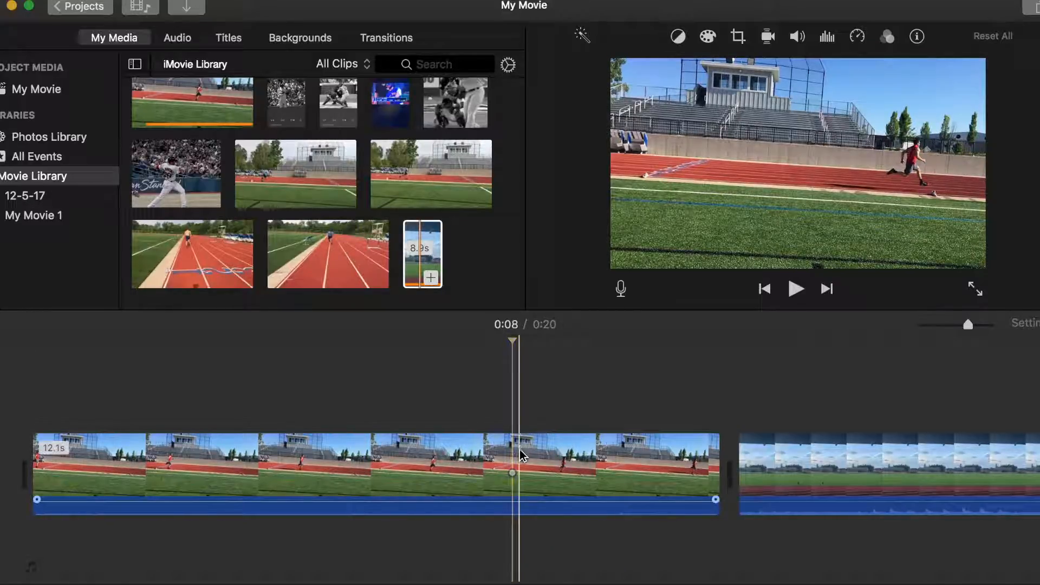
pyautogui.rightClick(515, 452)
pyautogui.click(542, 450)
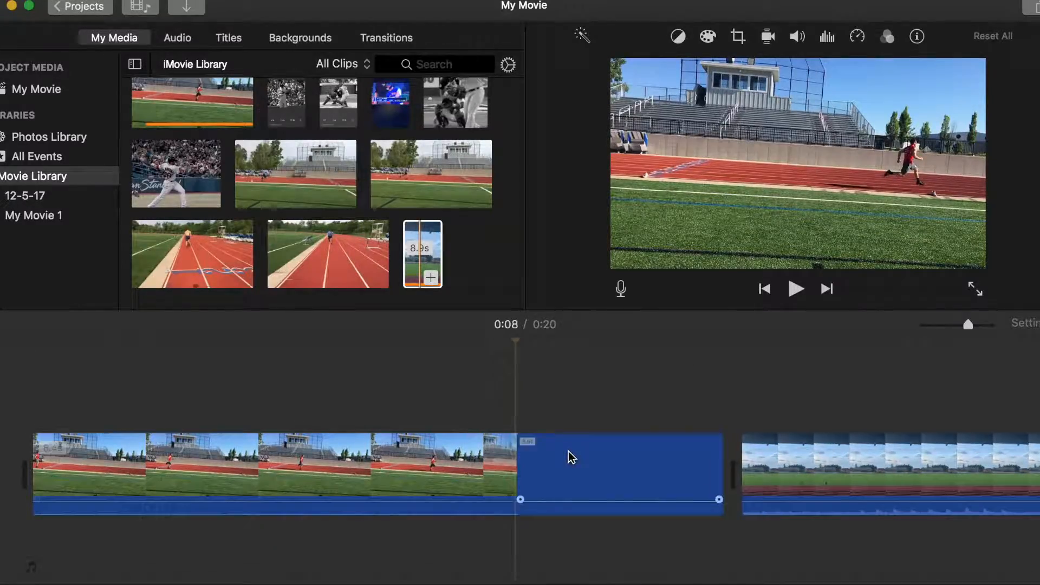
pyautogui.press('Delete')
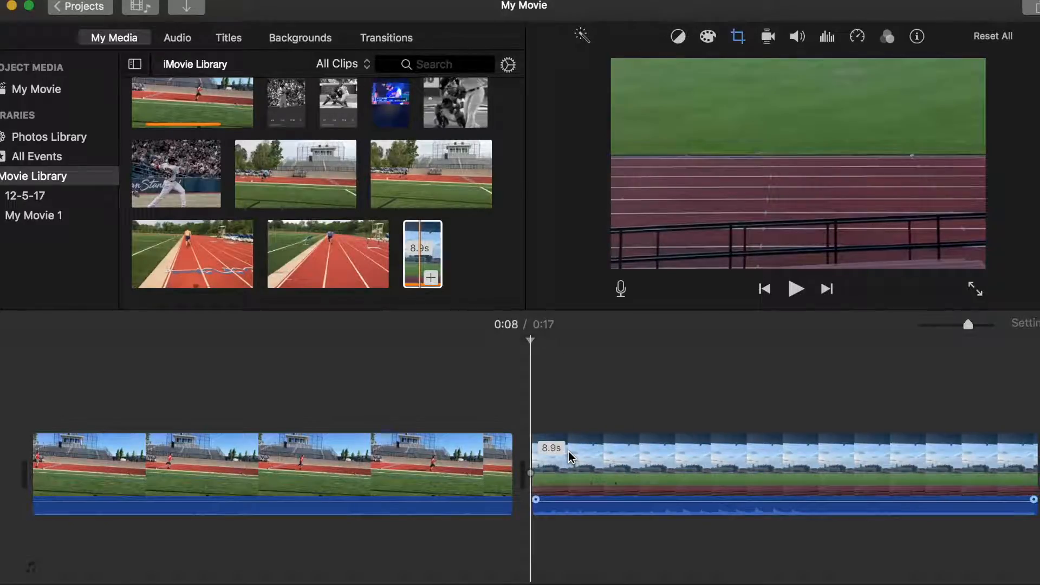
# Extend the end of the first clip slightly to fine-tune the finish frame.
pyautogui.click(469, 463)
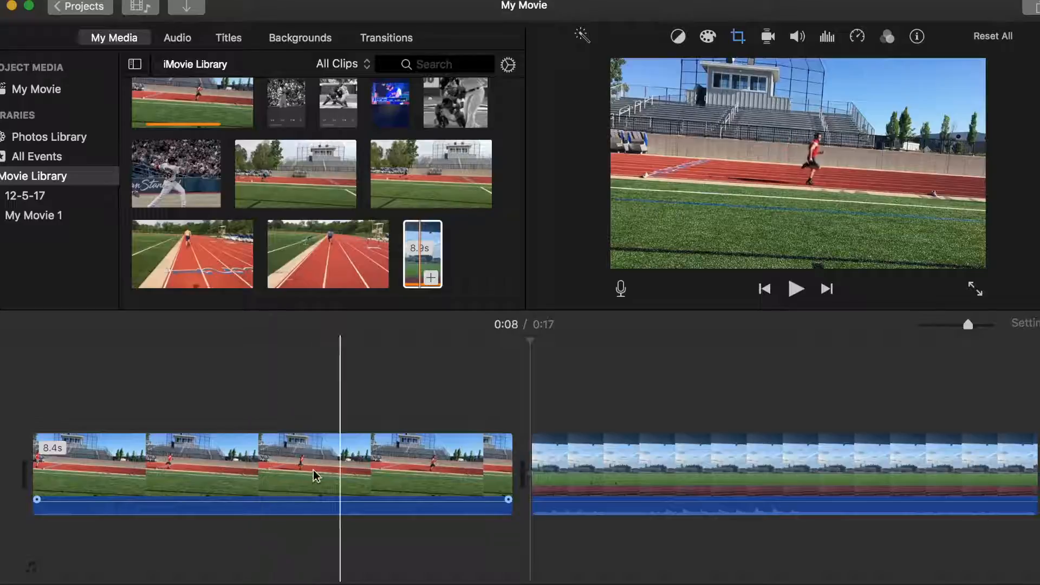
pyautogui.click(382, 455)
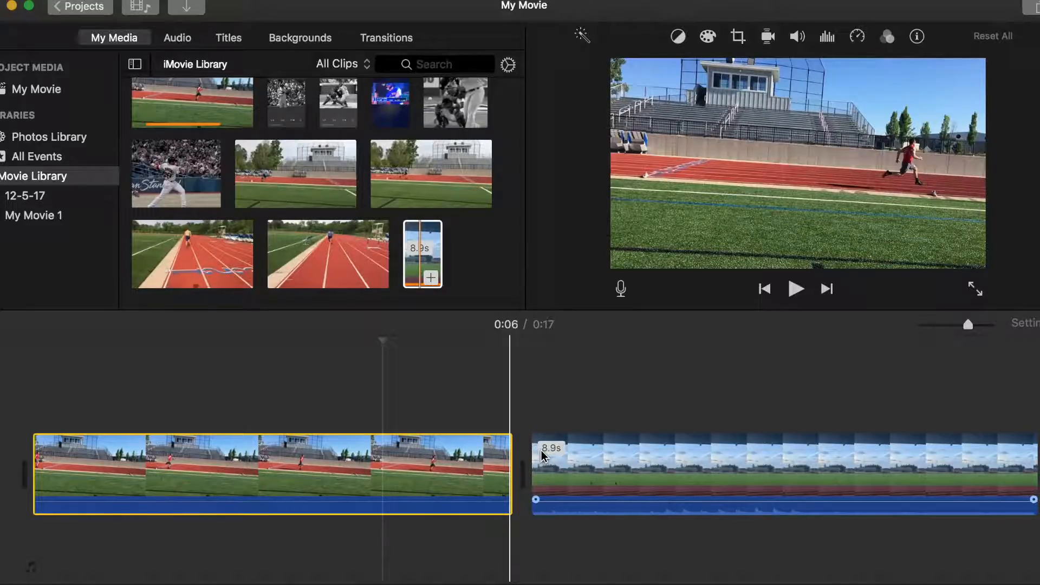
pyautogui.moveTo(509, 453); pyautogui.dragTo(516, 454)
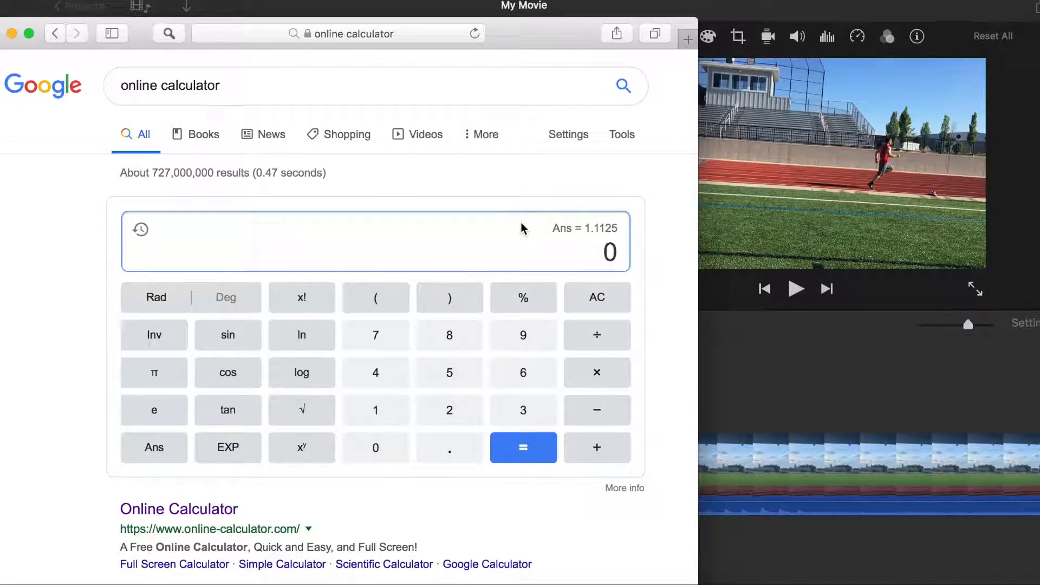
# Calculate 8.16 × 30 and divide the result by 240 in the online calculator, minimizing the browser window when done.
pyautogui.write('8.16')
pyautogui.click(603, 373)
pyautogui.write('30')
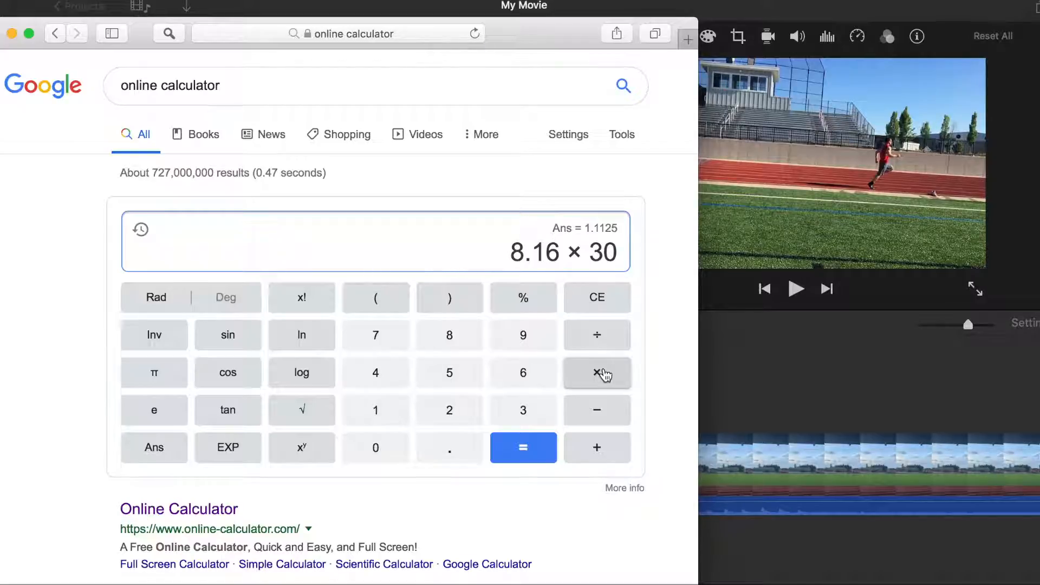
pyautogui.press('Return')
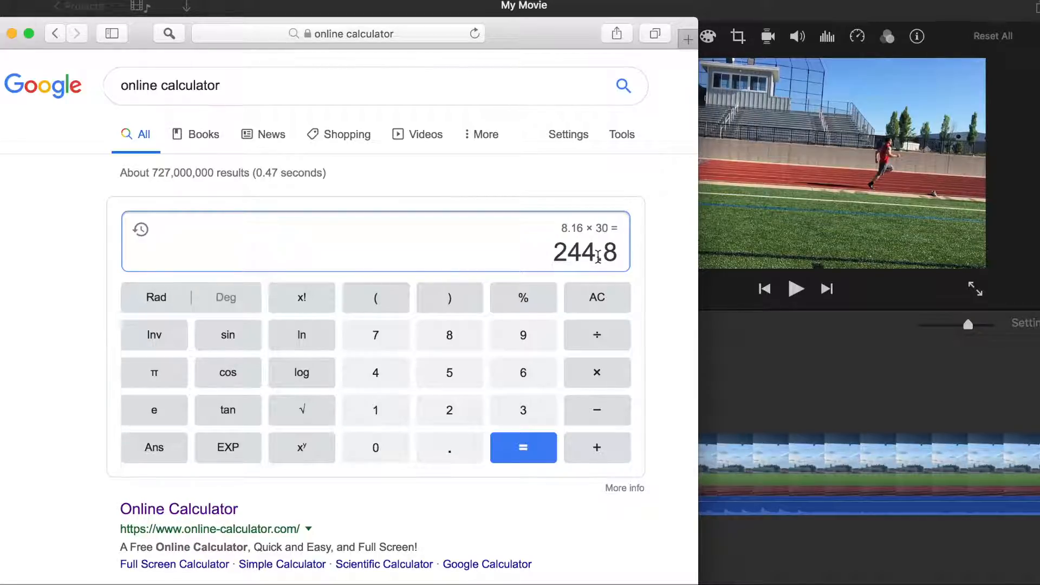
pyautogui.click(600, 346)
pyautogui.write('240')
pyautogui.press('Return')
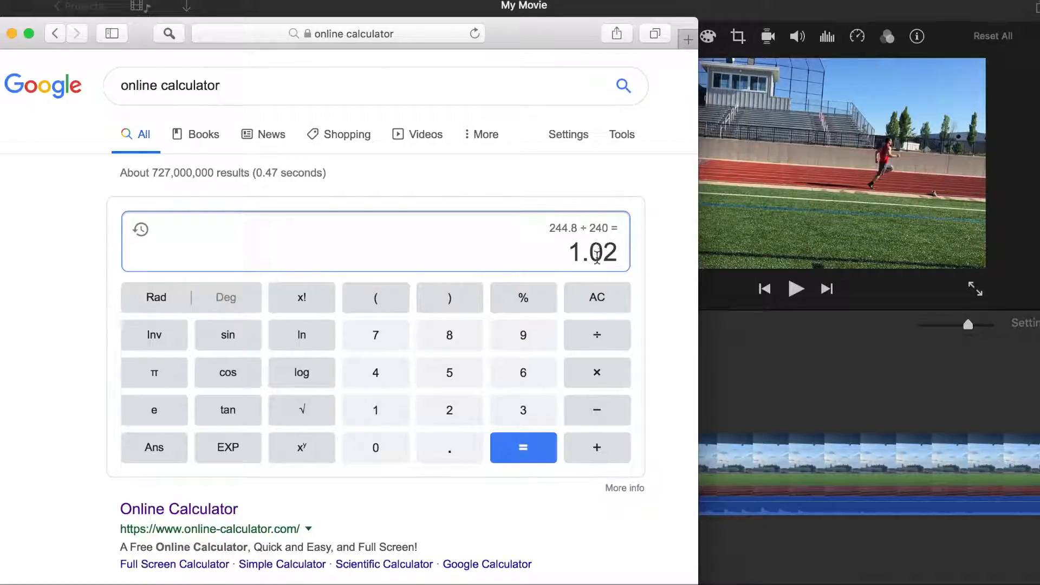
pyautogui.click(11, 33)
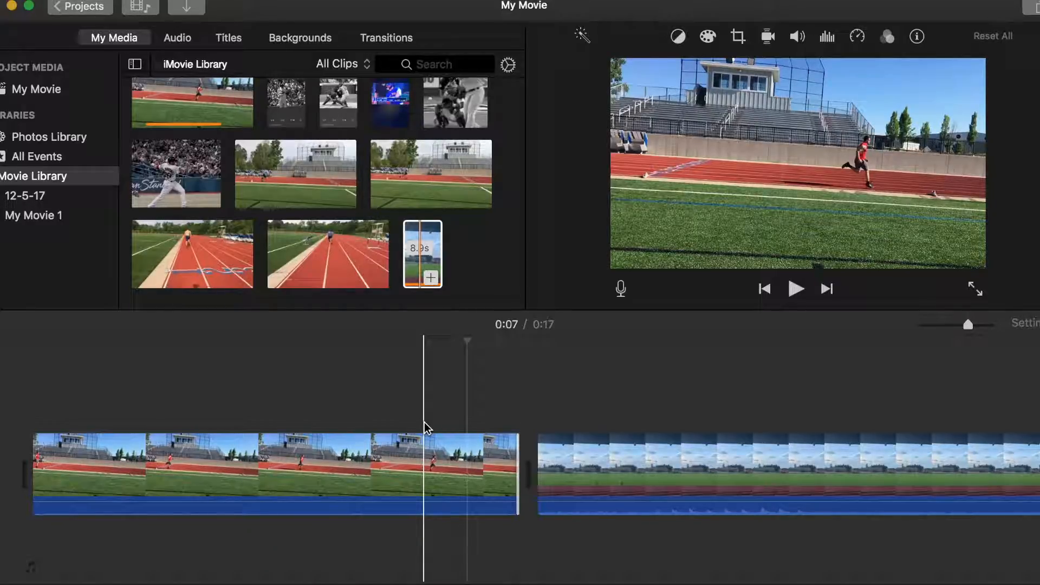
# Split the second clip at 0:09, where the runner starts, and delete the short part before the split.
pyautogui.hscroll(4, 424, 421)
pyautogui.hscroll(7, 424, 422)
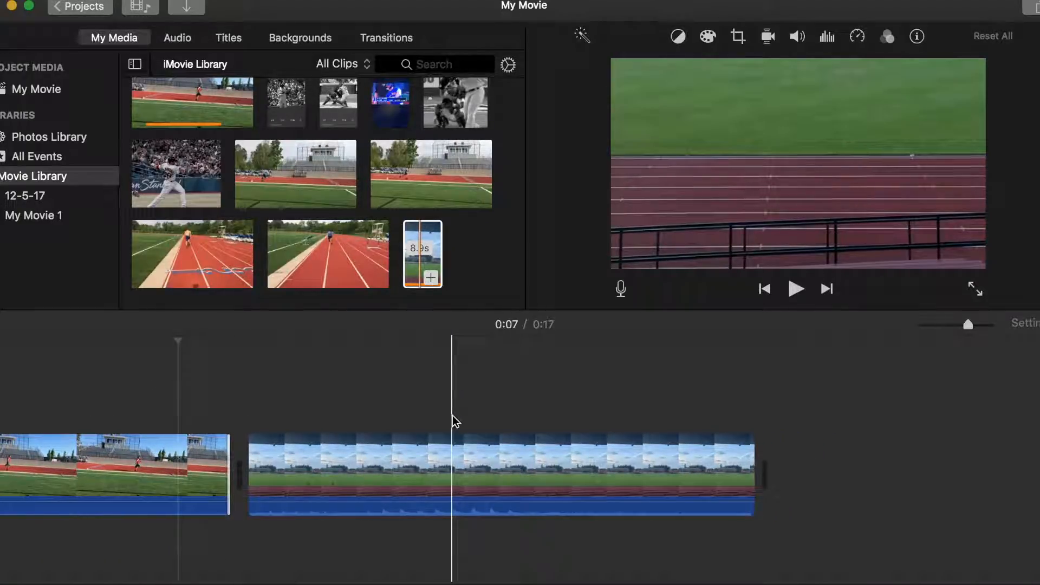
pyautogui.click(288, 400)
pyautogui.rightClick(287, 441)
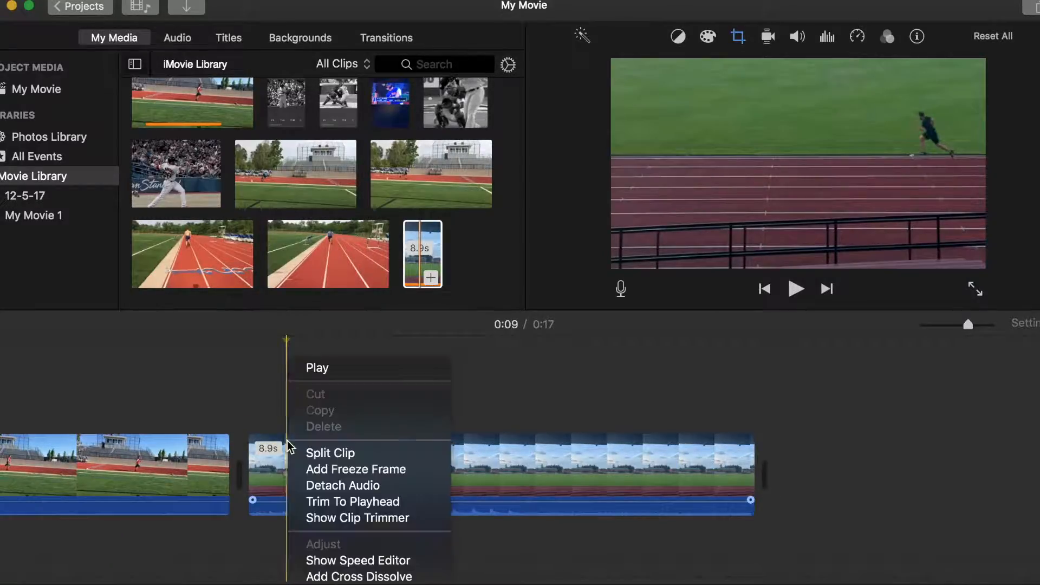
pyautogui.click(311, 456)
pyautogui.click(274, 463)
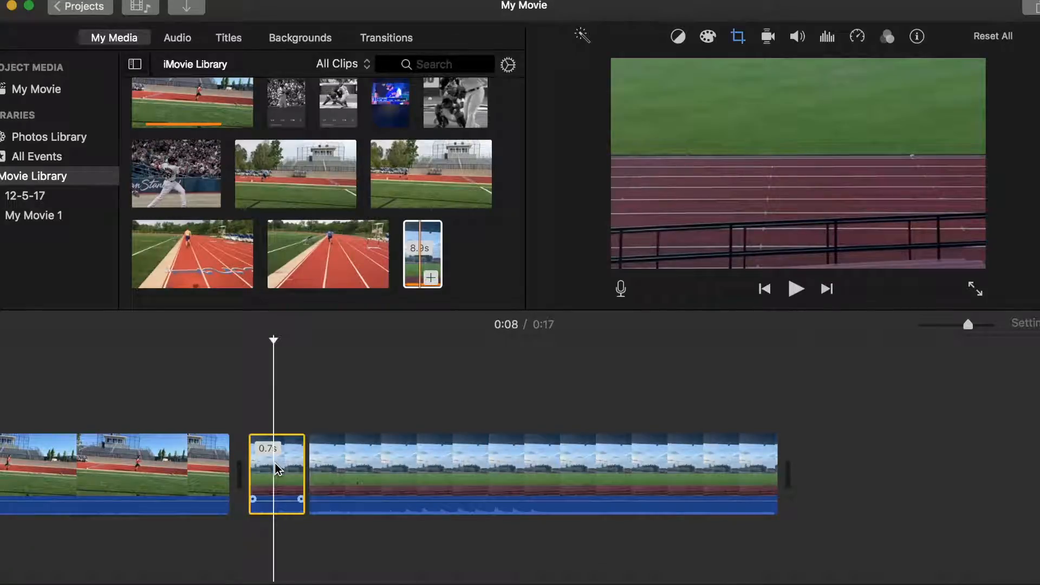
pyautogui.press('Delete')
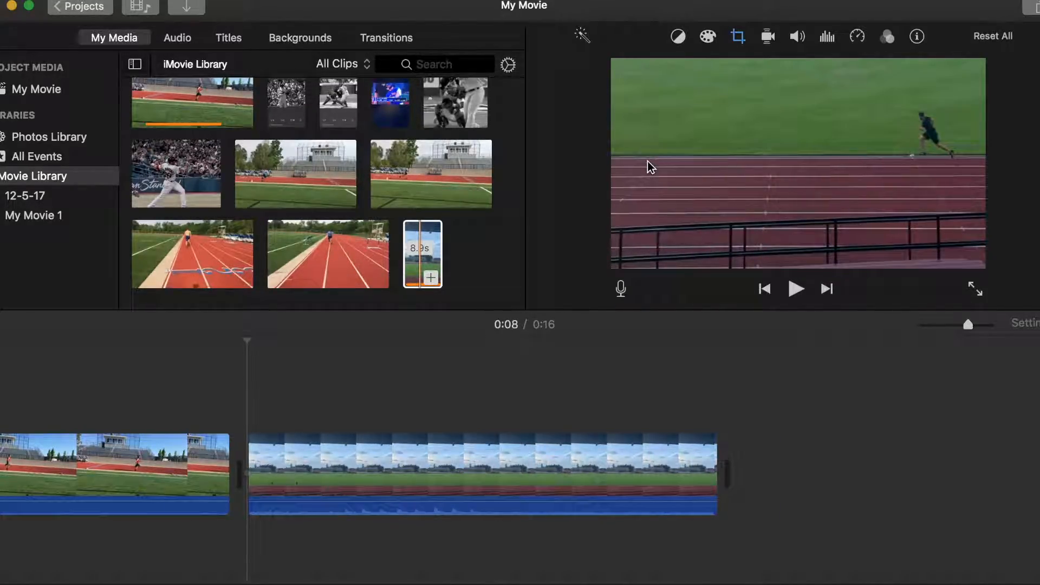
# Split the second clip about 1.2 s in, delete the part after it, and extend the remaining clip's end slightly.
pyautogui.click(318, 413)
pyautogui.click(317, 461)
pyautogui.rightClick(318, 459)
pyautogui.click(332, 453)
pyautogui.click(460, 451)
pyautogui.press('Delete')
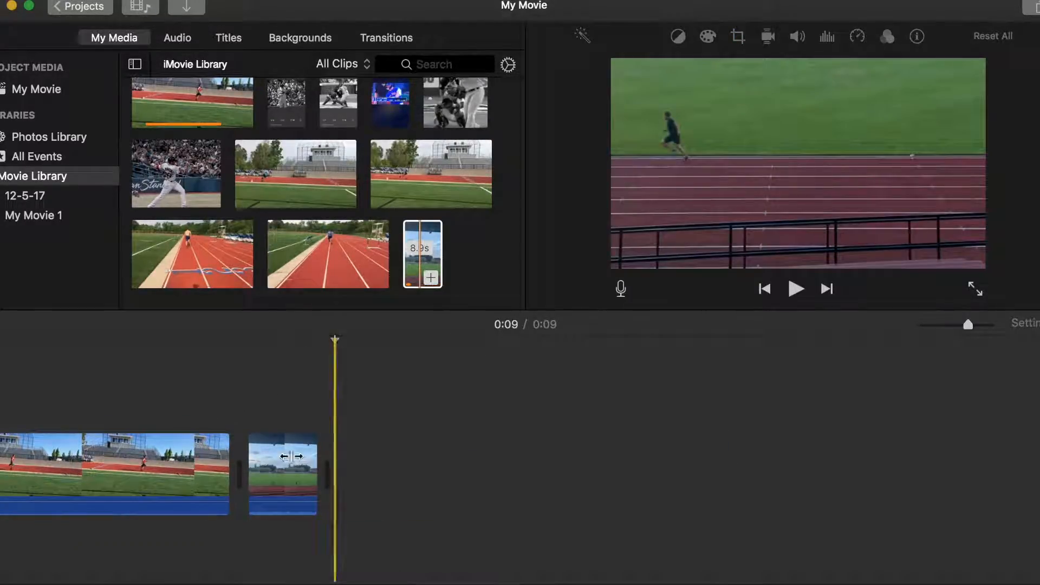
pyautogui.click(262, 470)
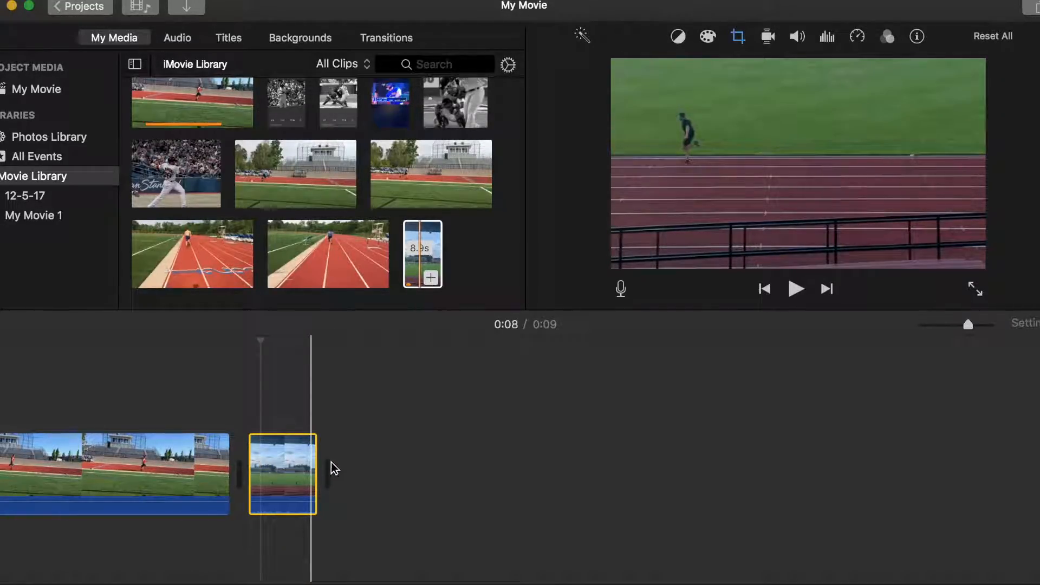
pyautogui.moveTo(320, 462)
pyautogui.mouseDown()
pyautogui.moveTo(329, 462)
pyautogui.moveTo(318, 462)
pyautogui.mouseUp()
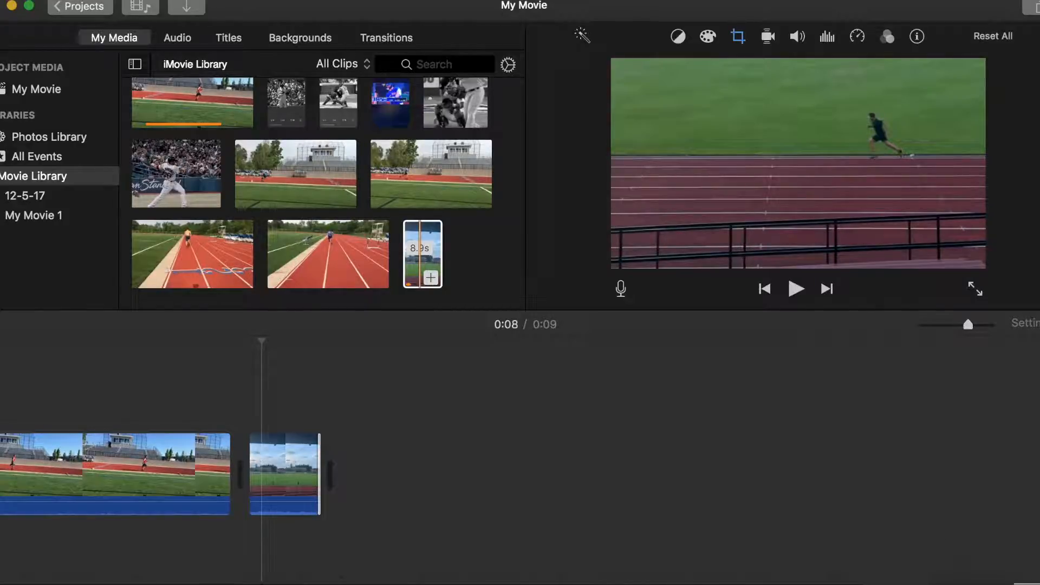
# Switch to the online calculator in the browser, calculate 7 ÷ 30, and put the browser window away.
pyautogui.click(956, 584)
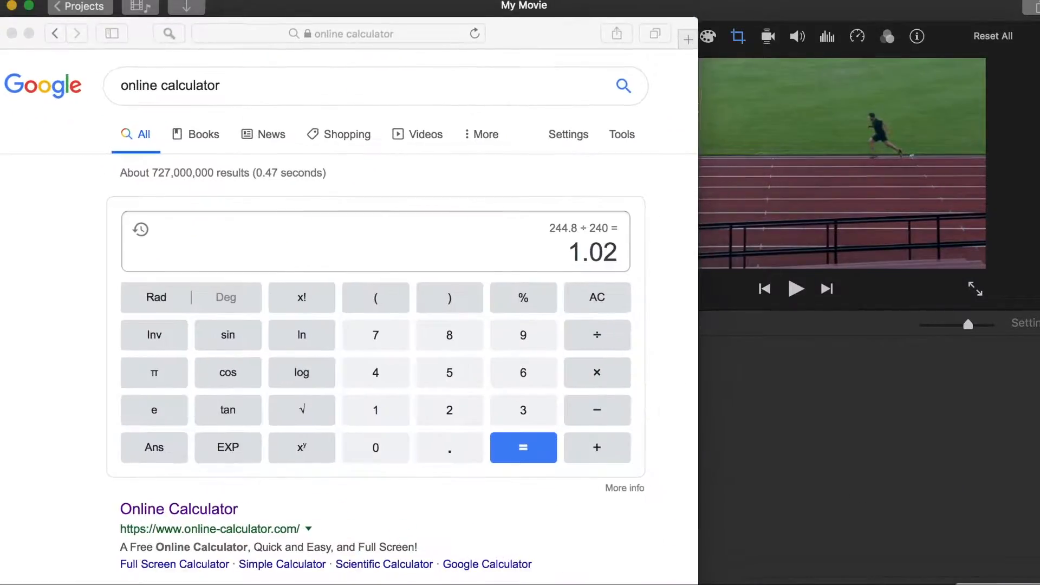
pyautogui.click(386, 346)
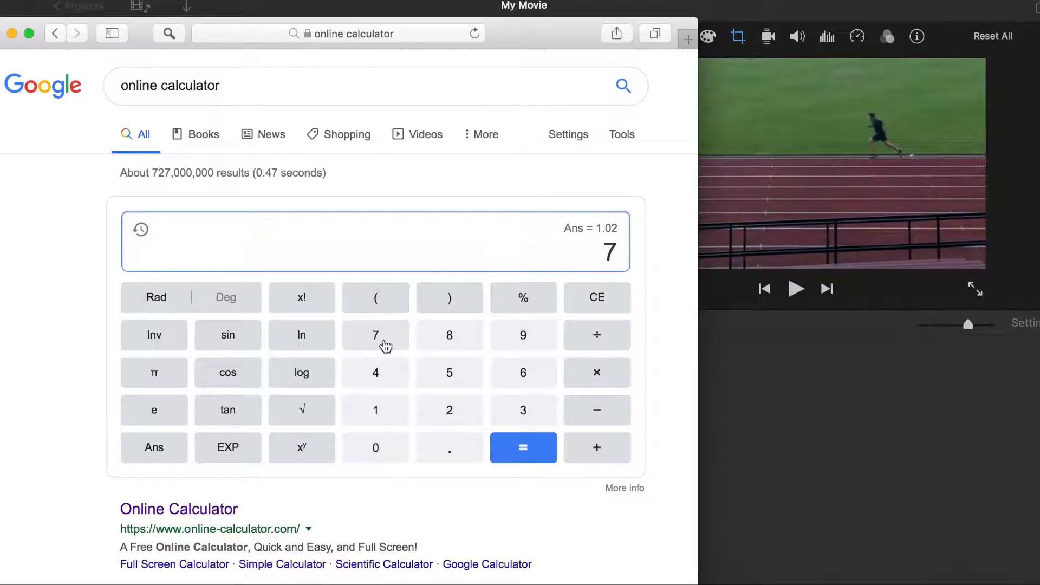
pyautogui.click(601, 350)
pyautogui.write('30')
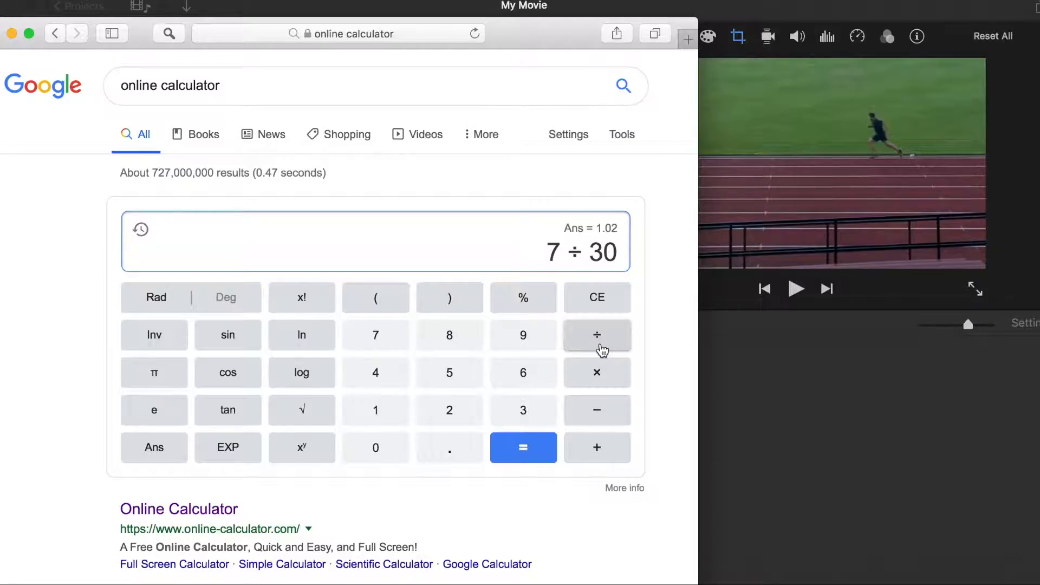
pyautogui.press('Return')
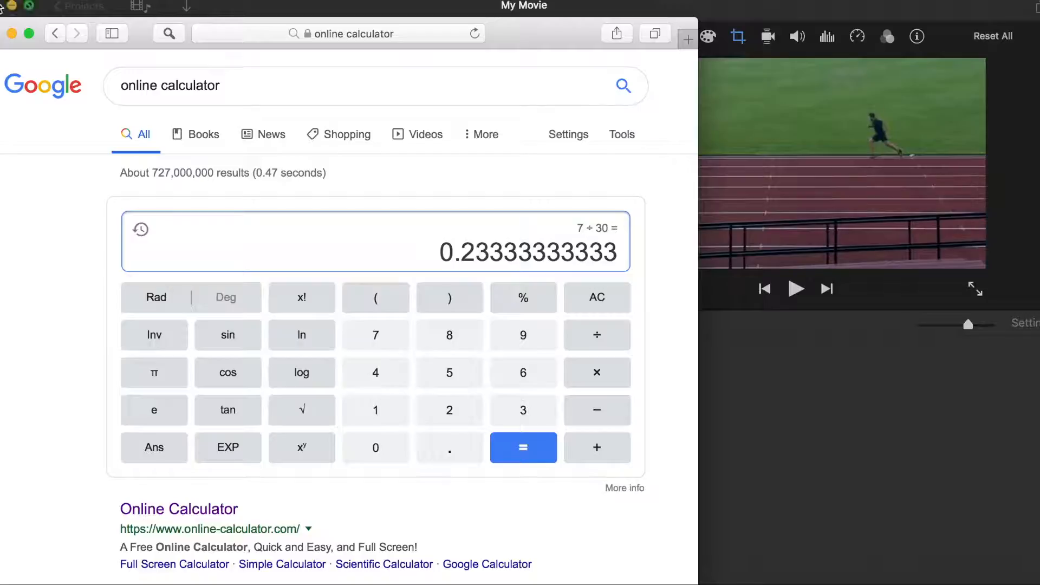
pyautogui.click(21, 34)
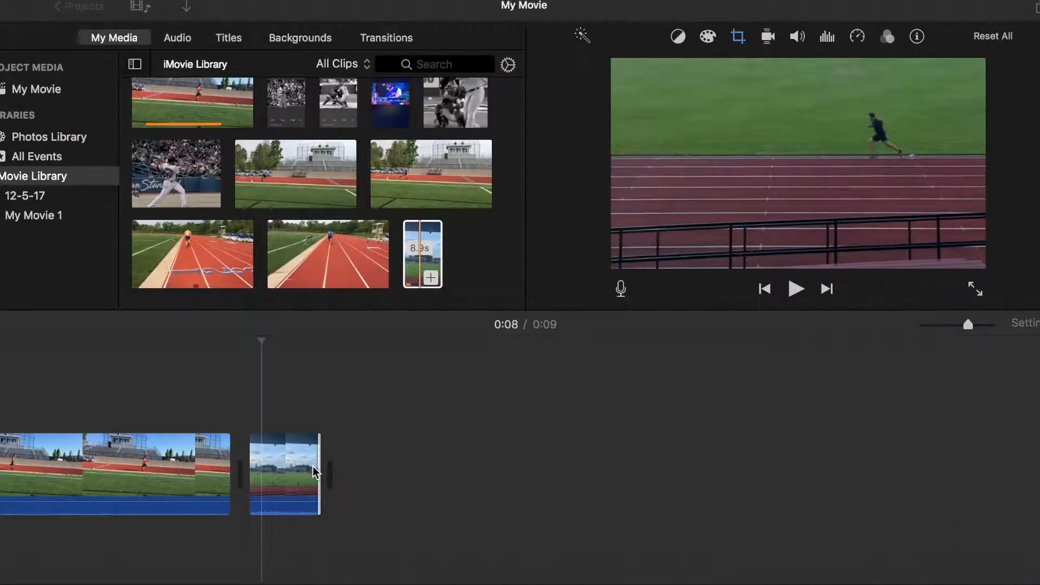
# Place the playhead at the start of the second clip.
pyautogui.click(251, 407)
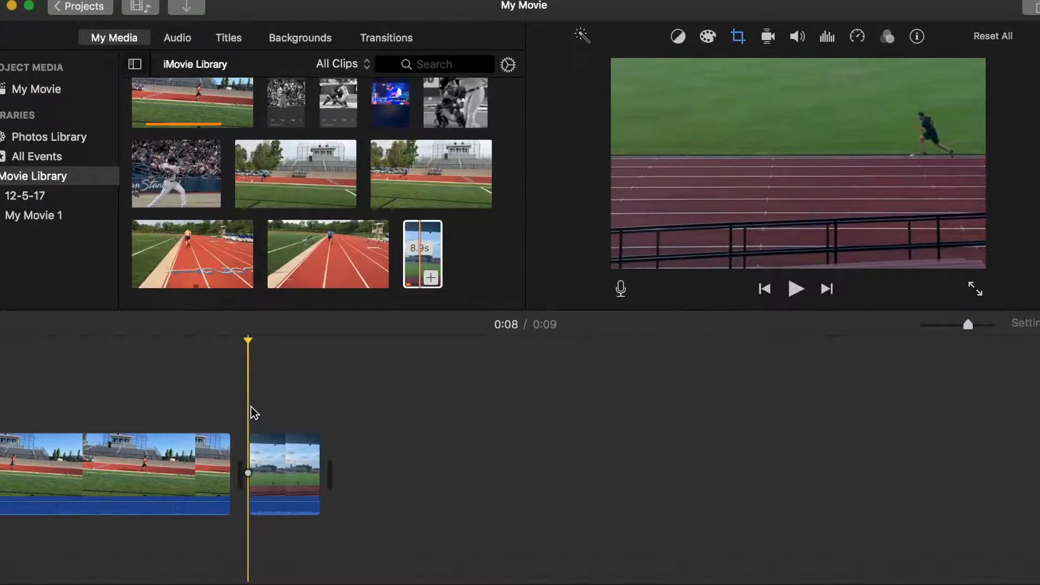